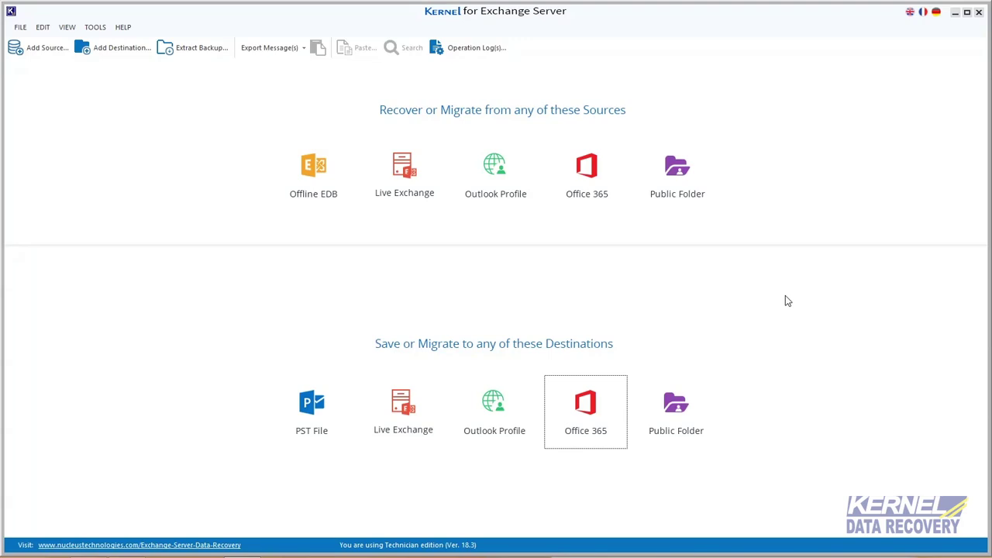
Step: Choose an offline EDB file as the source and search C:\Users\administrator\Desktop\Test files for EDB files
click(315, 177)
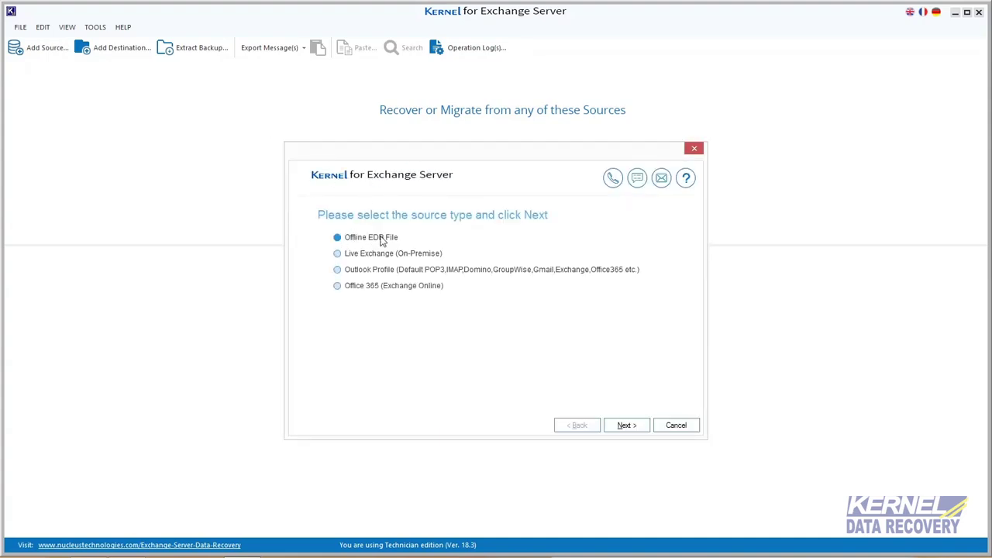
click(624, 427)
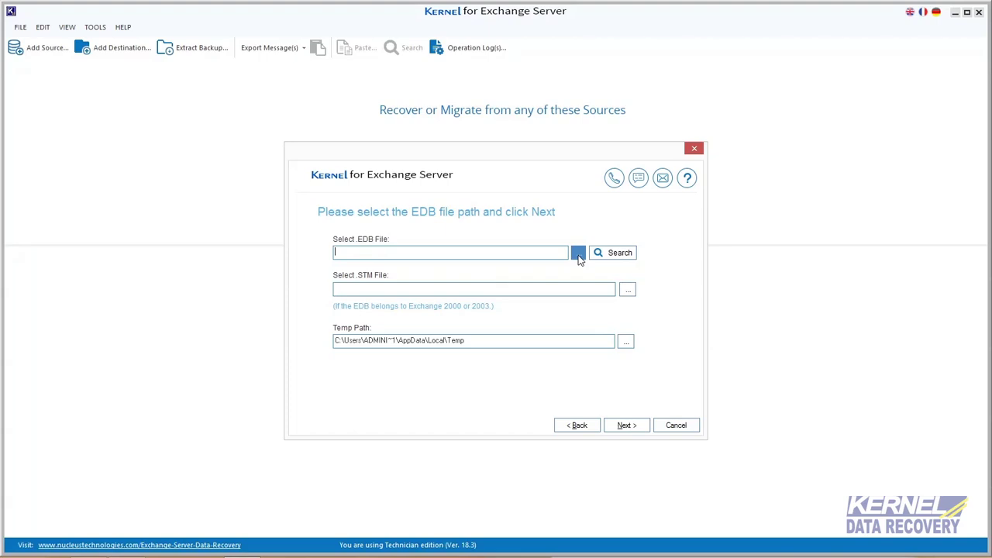
click(619, 256)
click(586, 217)
drag(579, 259, 577, 325)
click(451, 346)
click(510, 374)
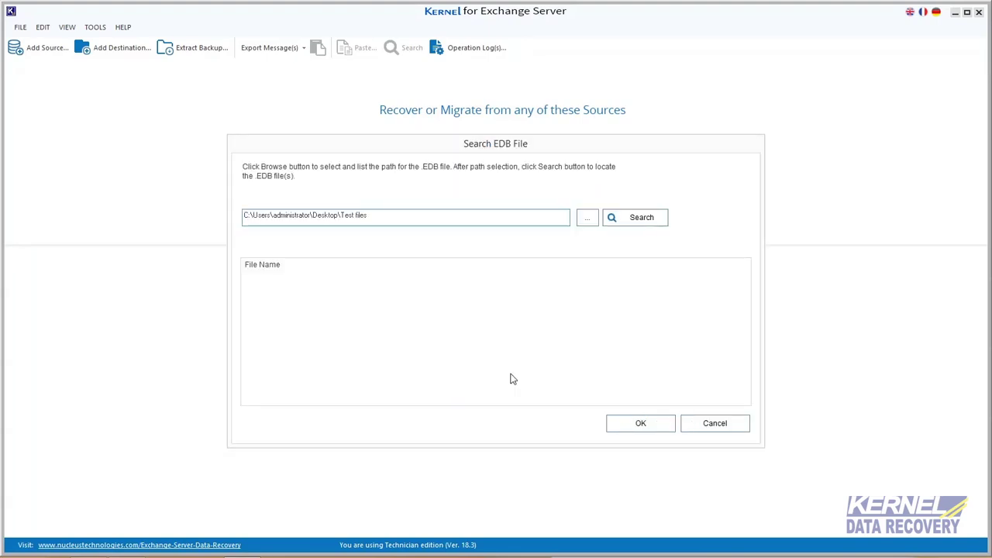
click(641, 221)
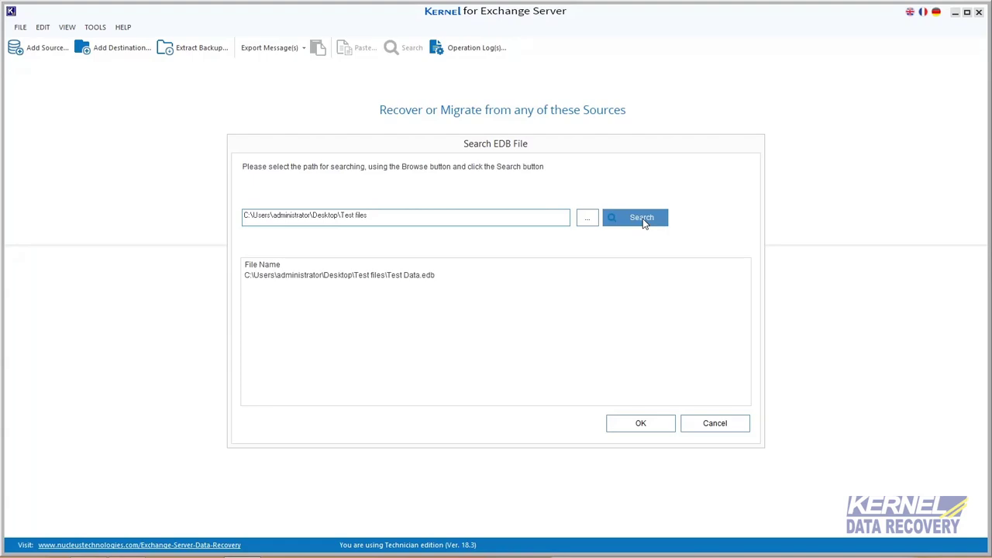
Step: Add the found Test Data.edb file as the source using the Standard Scan mode
click(419, 276)
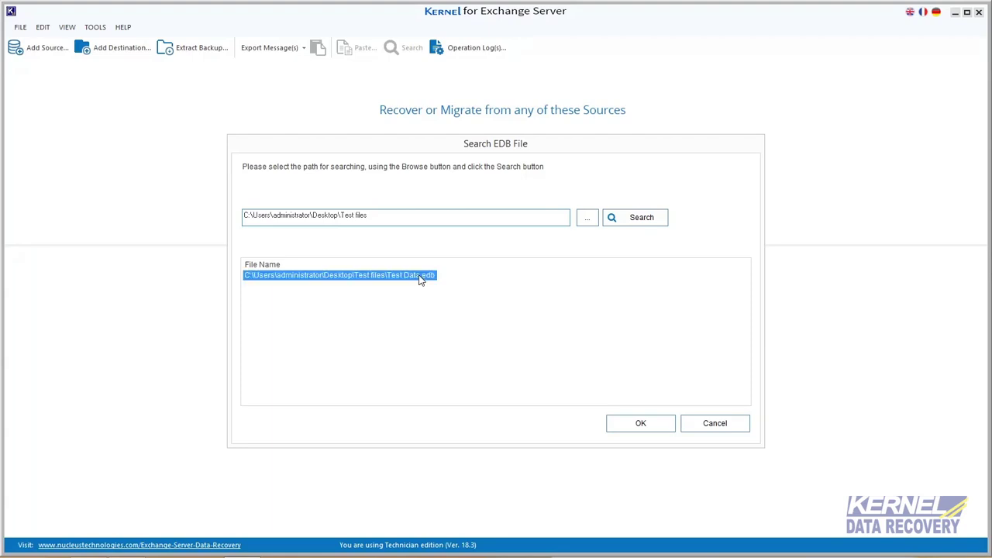
click(637, 424)
click(636, 427)
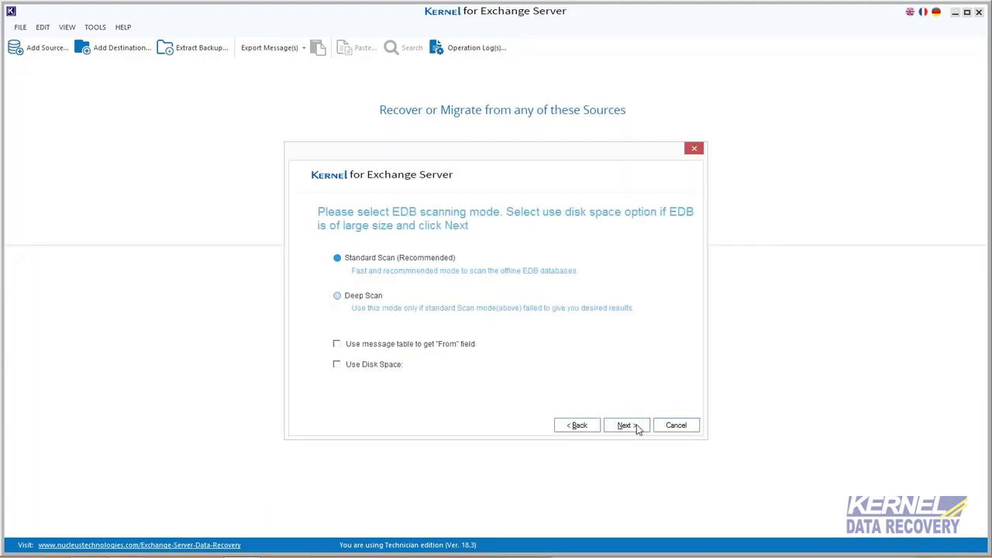
click(636, 427)
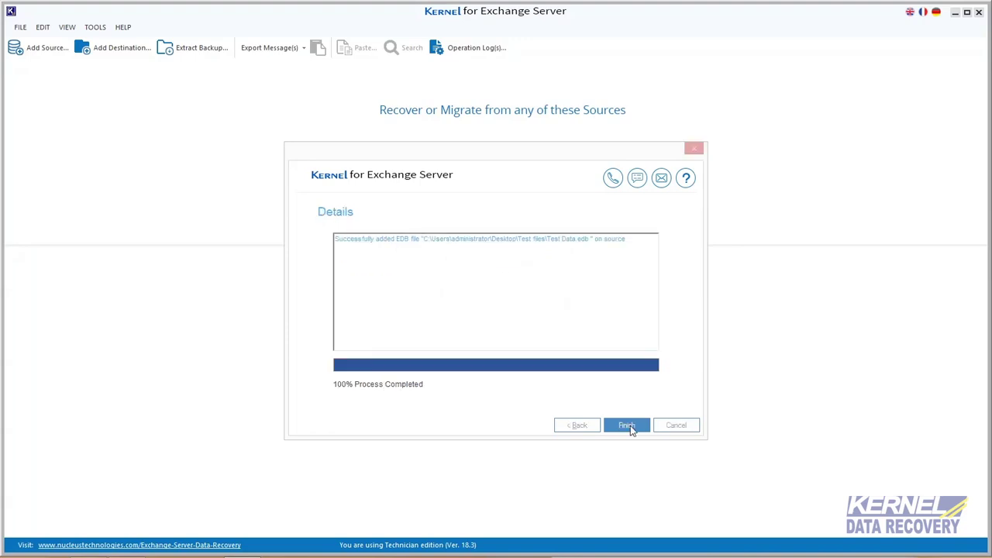
click(629, 426)
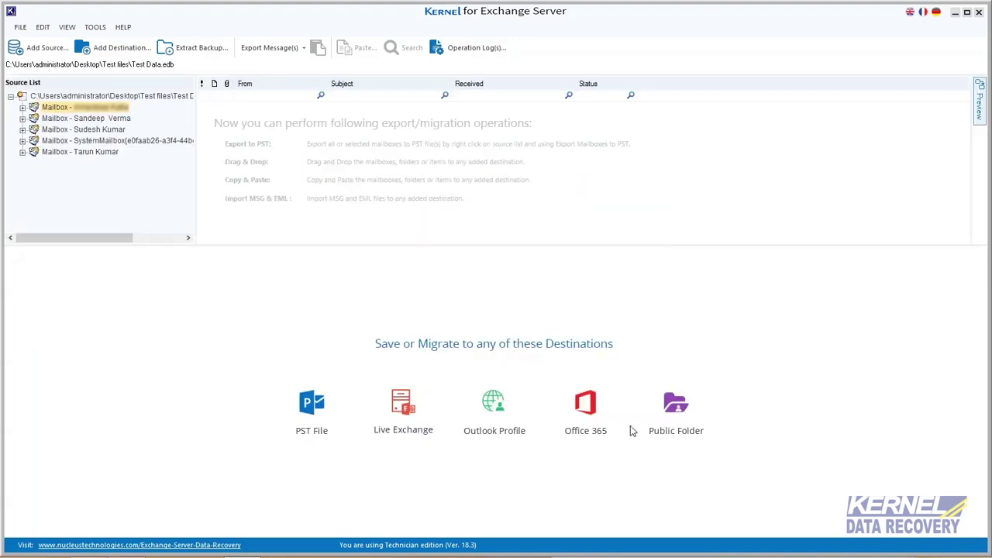
Step: Preview the third message in the Deleted Items folder of the third source mailbox
click(103, 118)
click(22, 129)
click(78, 186)
click(244, 137)
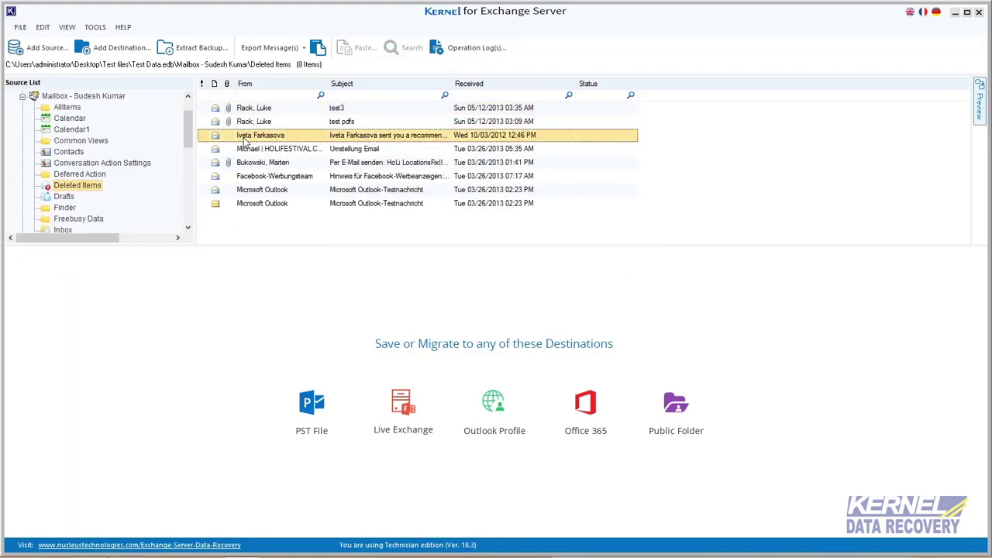
click(979, 101)
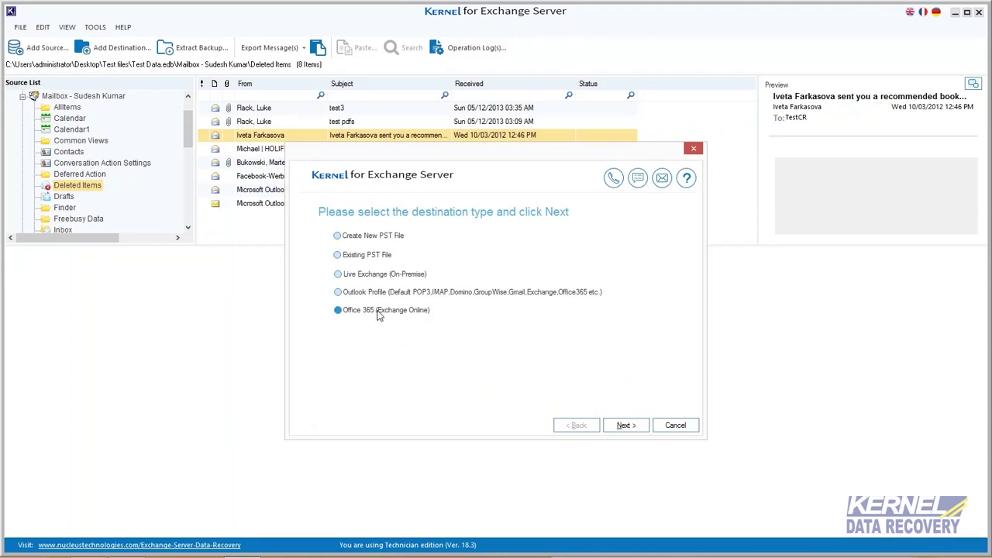
Step: Choose Office 365 as the destination for multiple mailboxes and enter the global administrator's user ID and account password
click(624, 426)
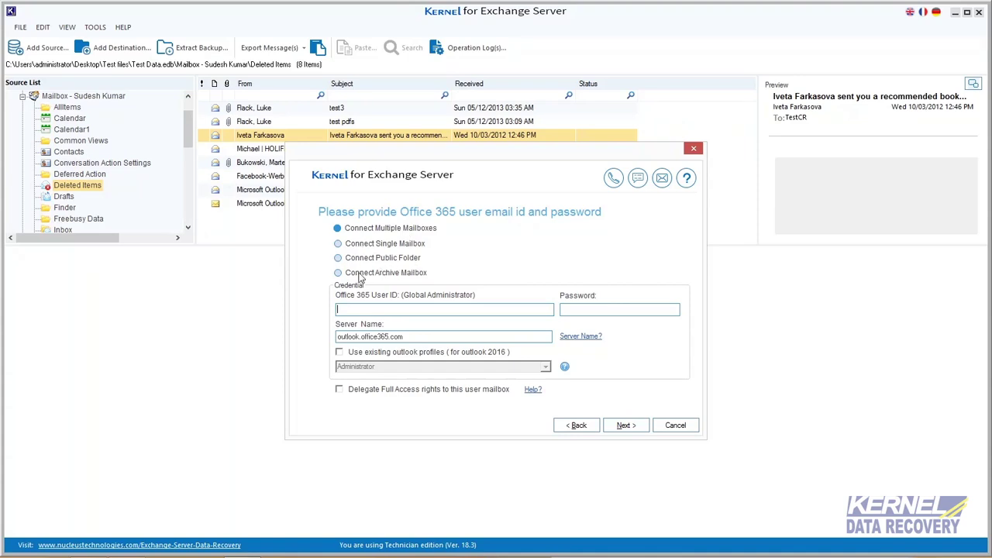
right_click(341, 308)
click(371, 361)
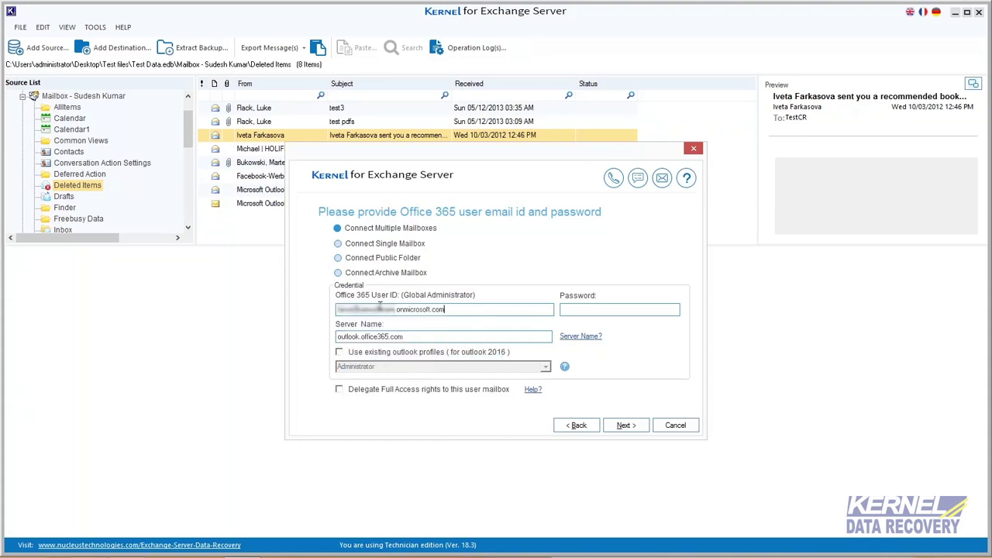
right_click(564, 311)
click(593, 364)
click(340, 352)
click(546, 367)
click(376, 363)
click(339, 352)
Step: Connect with full access rights delegated to the user mailbox, and add the mailboxes in rows 2, 3, 5 and 6 as destinations
click(339, 389)
click(623, 426)
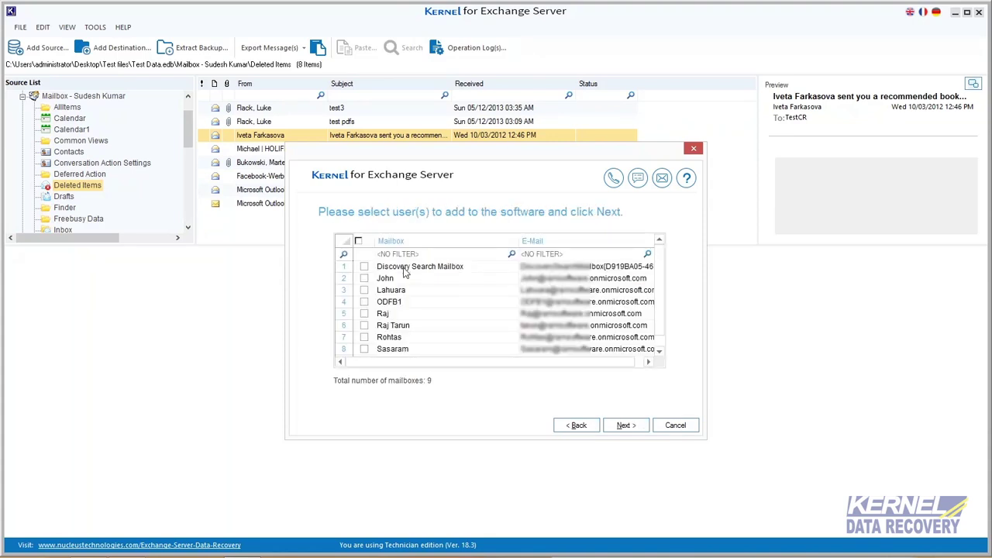
click(358, 241)
click(364, 278)
click(364, 290)
click(365, 313)
click(364, 324)
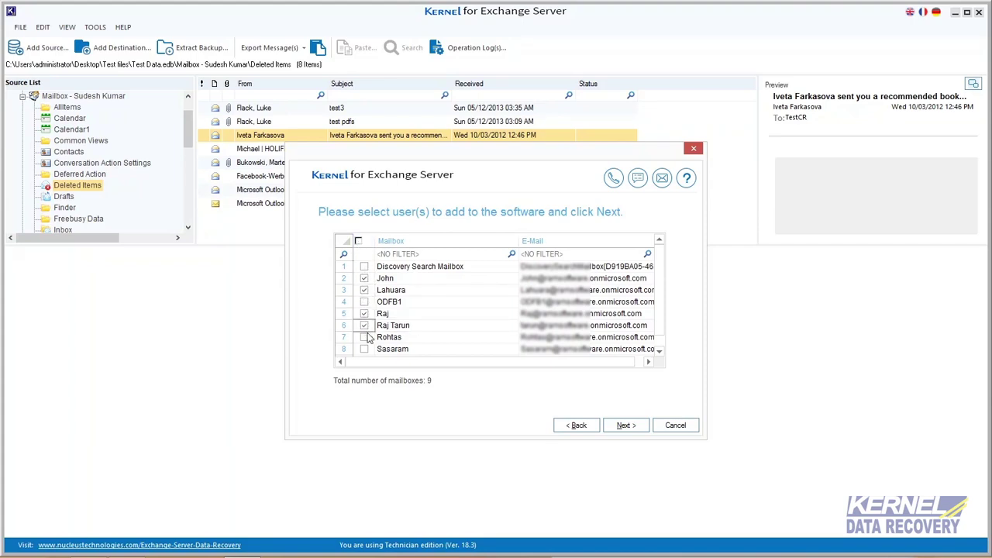
click(636, 427)
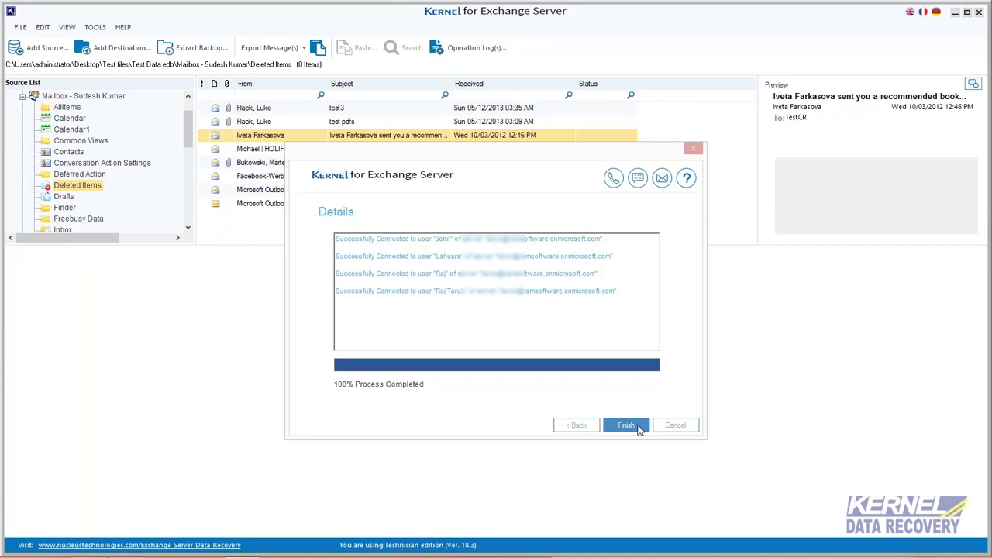
click(627, 425)
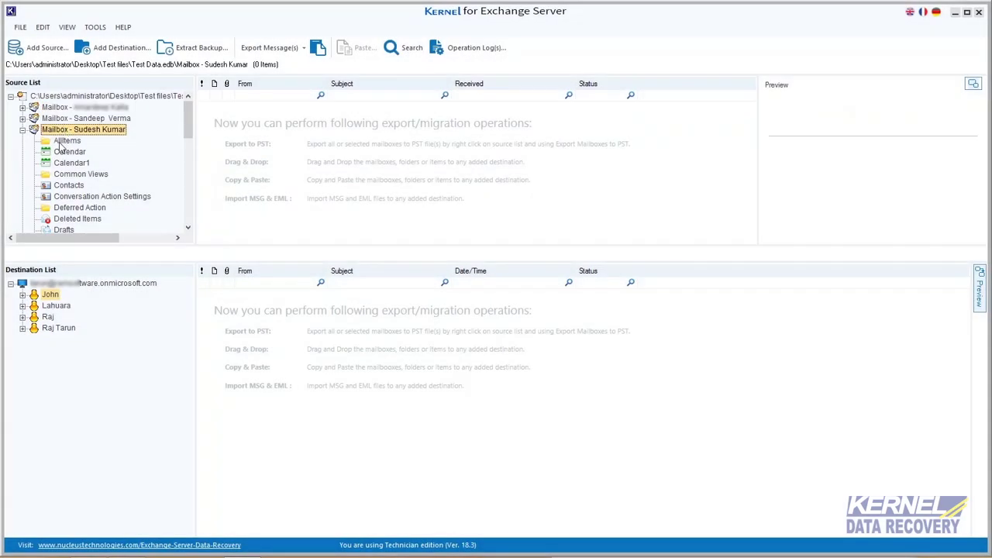
Step: Copy all mailboxes from the EDB source and paste them into the Office 365 destination account
right_click(27, 98)
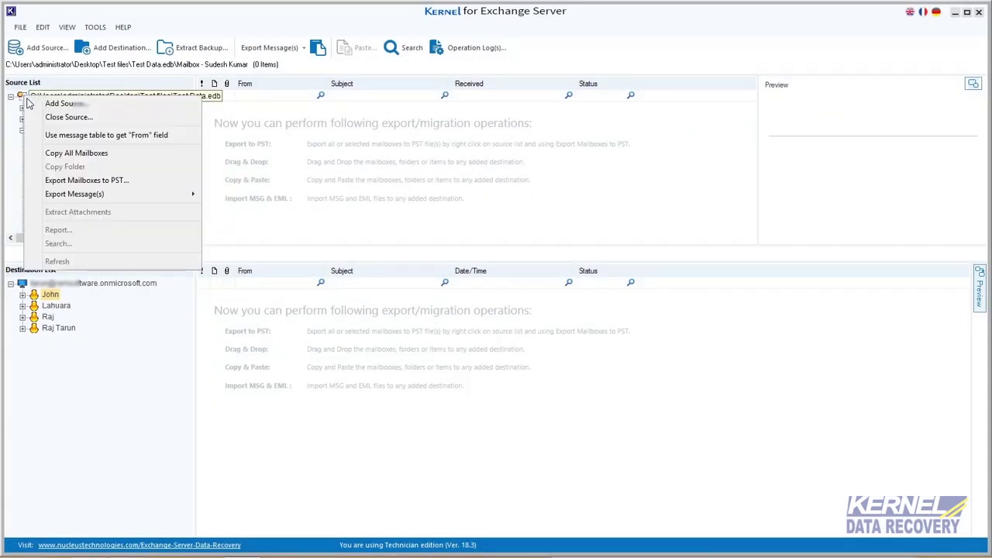
click(87, 155)
right_click(23, 285)
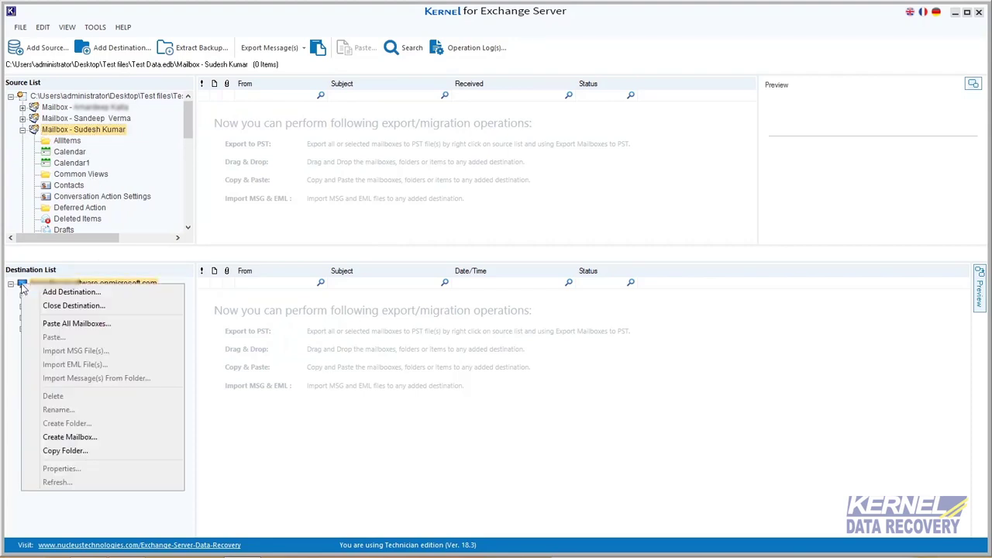
click(80, 325)
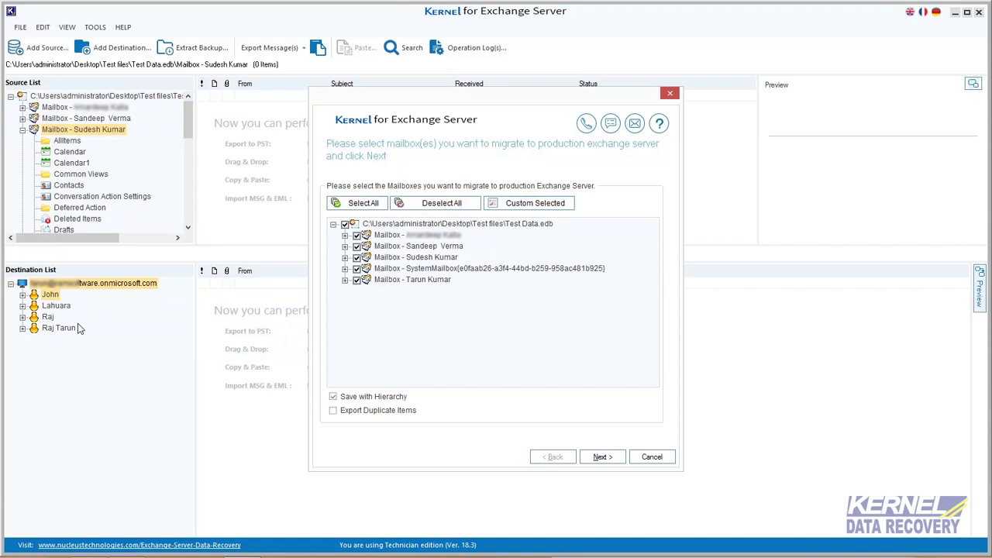
Step: Limit the migration to the third source mailbox and continue without item type or date range filters
click(356, 245)
click(357, 235)
click(356, 280)
click(603, 457)
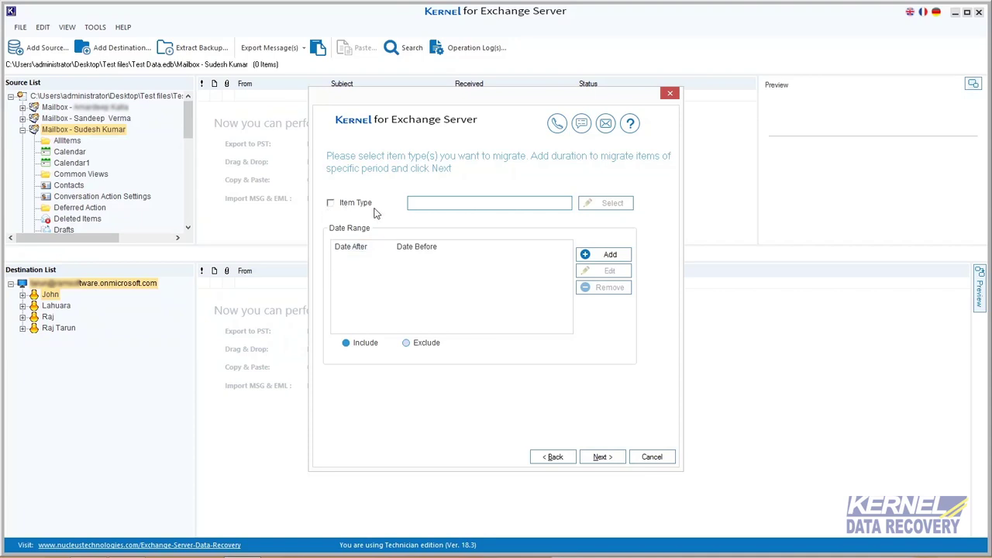
click(604, 457)
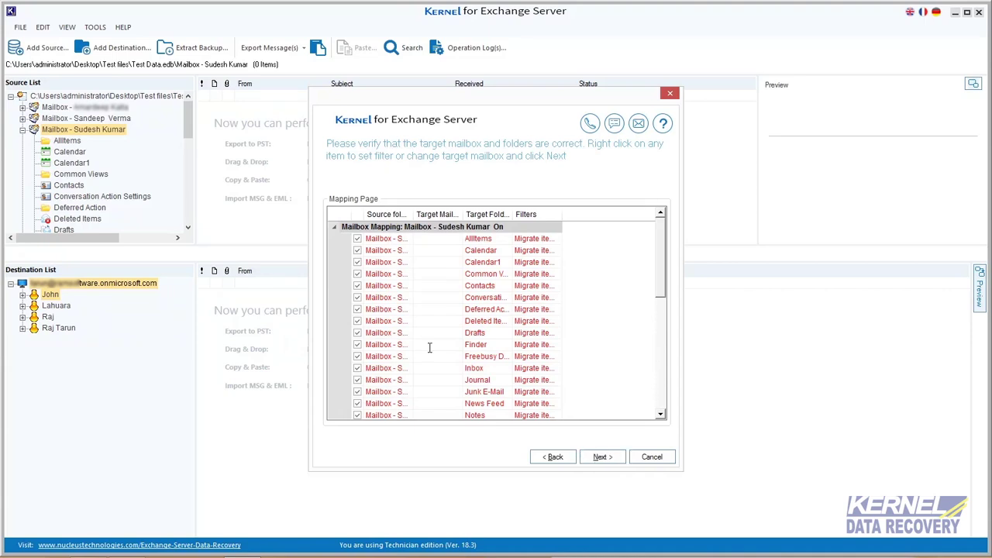
Step: Map the source mailbox's folders to the first target mailbox, then run and finish the migration
right_click(387, 242)
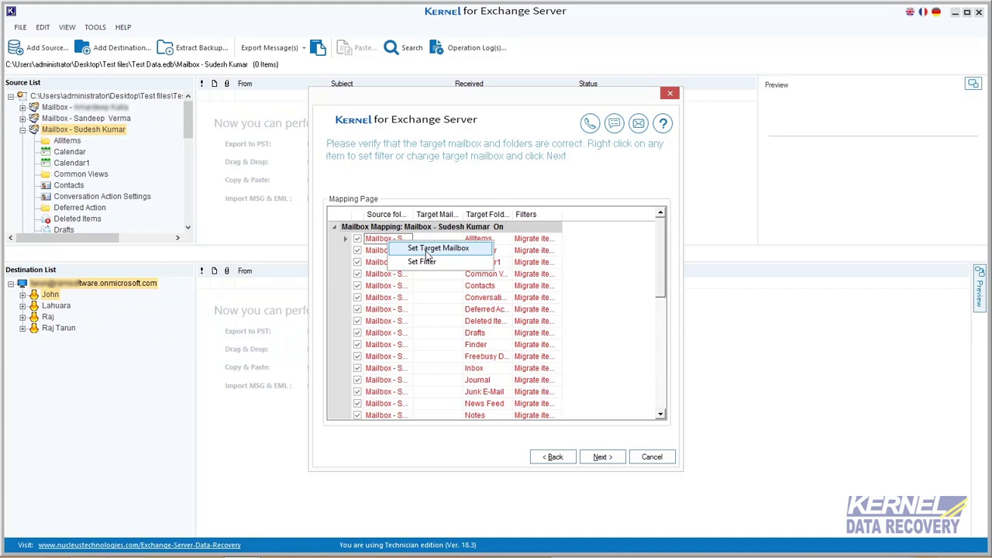
click(426, 250)
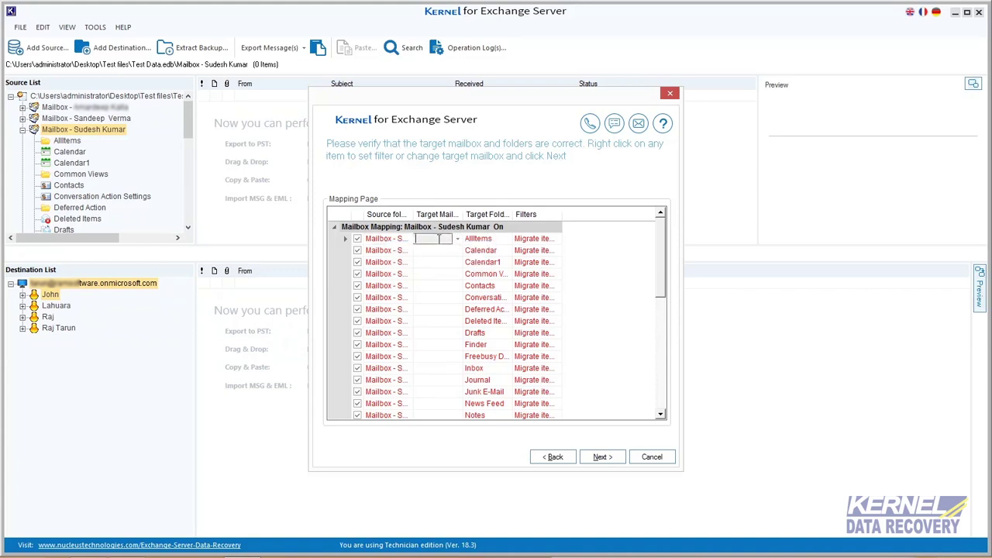
click(458, 239)
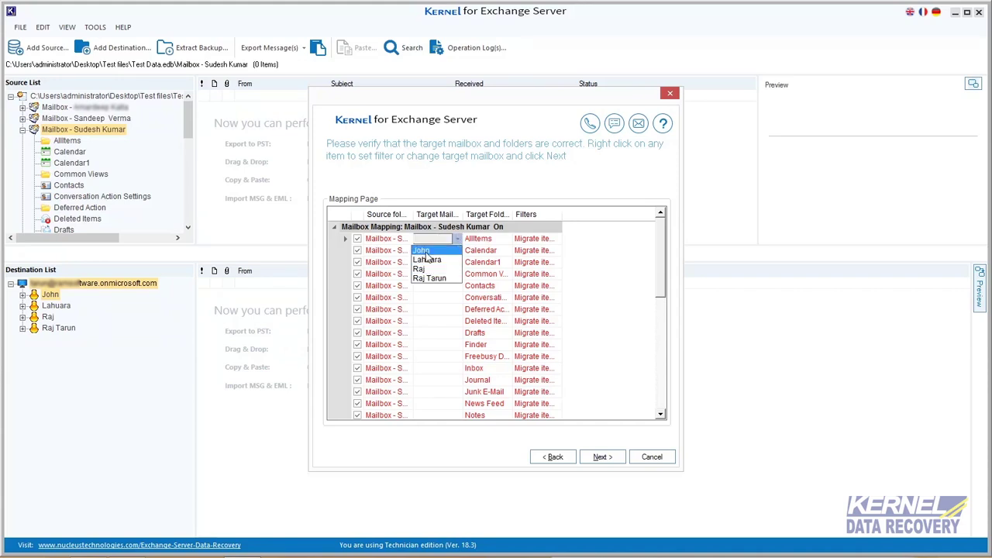
click(426, 250)
scroll(454, 381, down, 5)
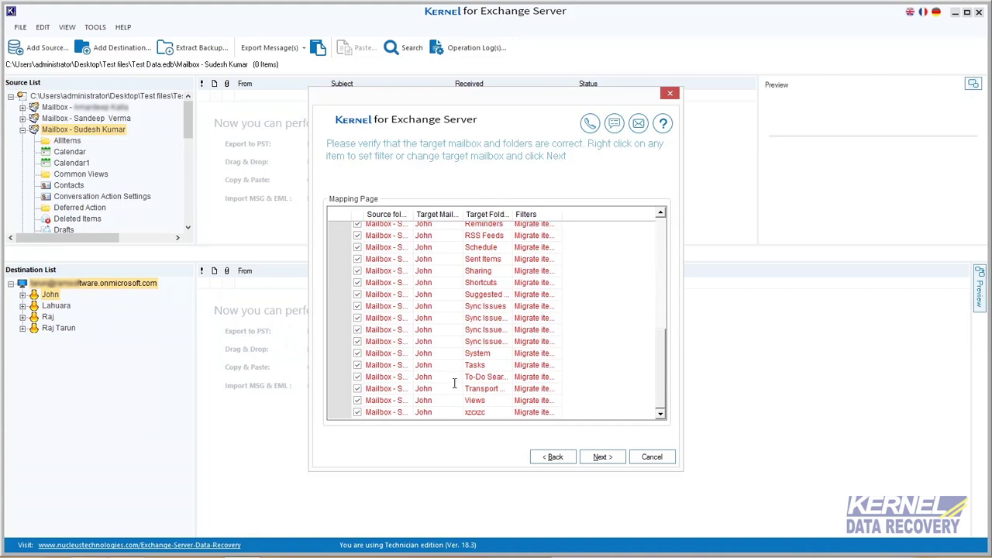
click(602, 457)
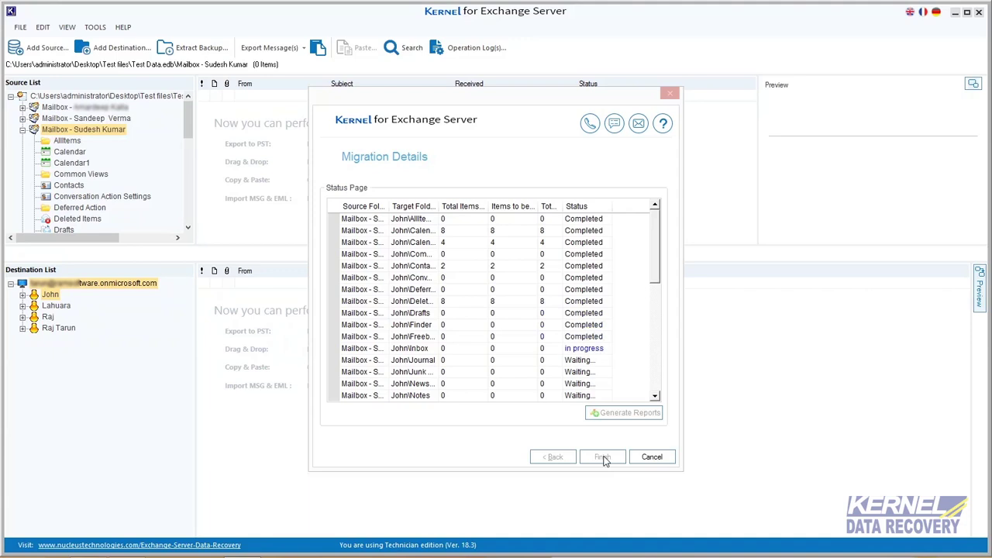
click(500, 310)
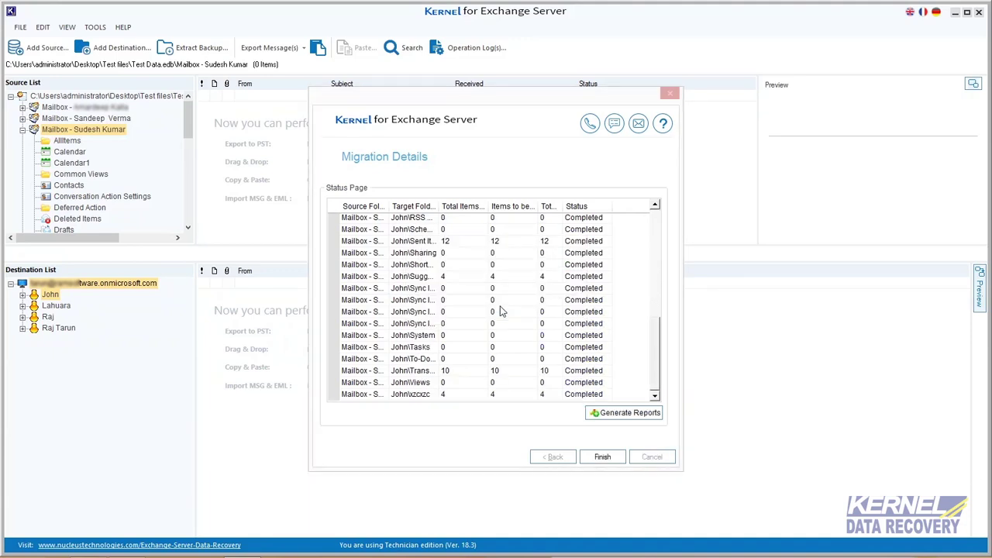
click(603, 458)
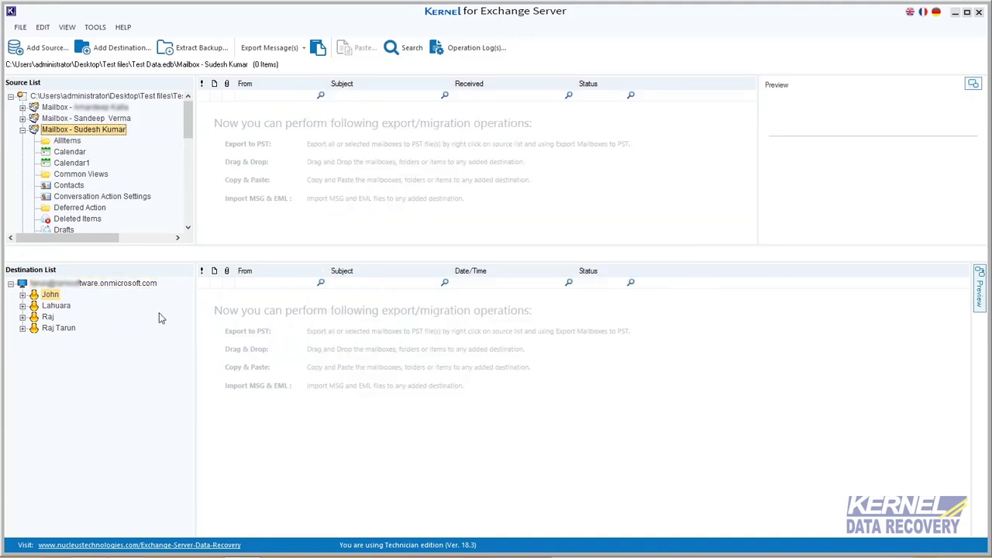
right_click(84, 130)
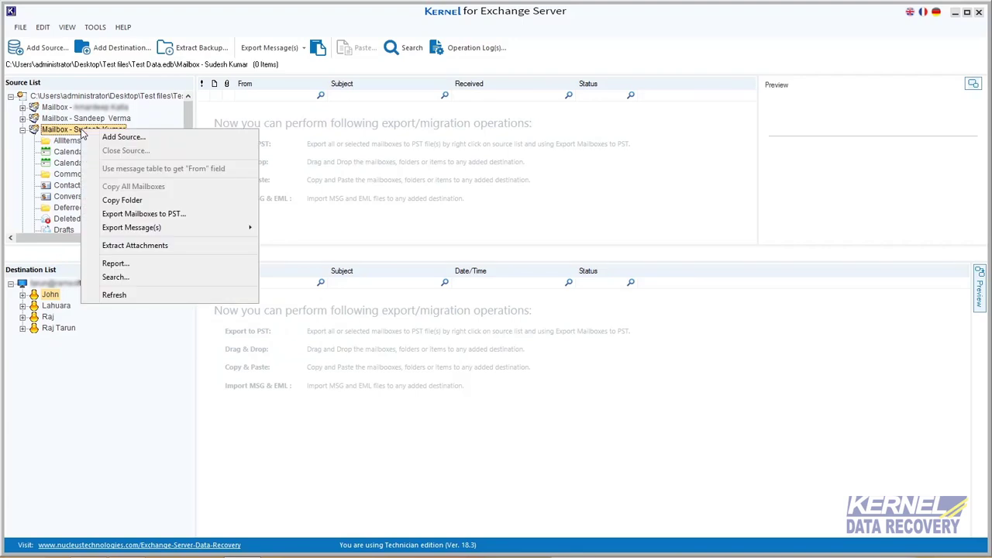
click(129, 202)
click(59, 285)
right_click(59, 285)
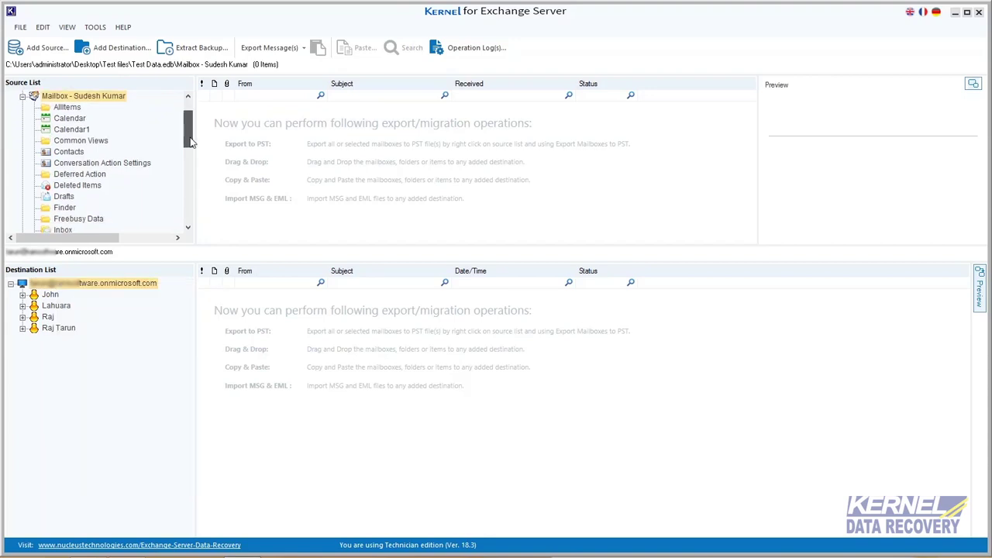
Step: Copy the message "test pdfs" from the third source mailbox's Deleted Items folder
drag(192, 145, 191, 148)
click(77, 163)
click(259, 122)
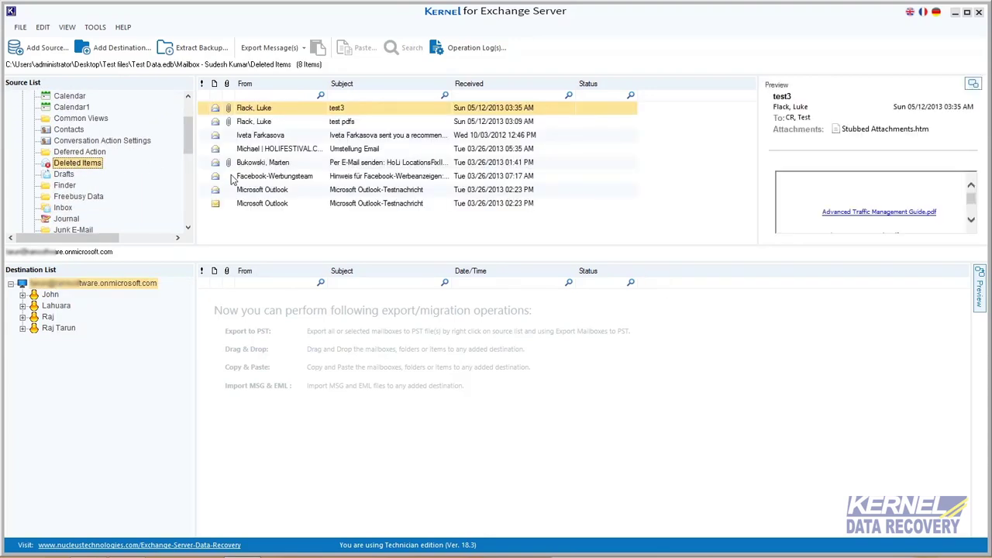
right_click(262, 126)
click(326, 144)
Step: Transfer the "test pdfs" message into the root of the first destination mailbox and close the export report
click(24, 296)
click(68, 284)
right_click(69, 285)
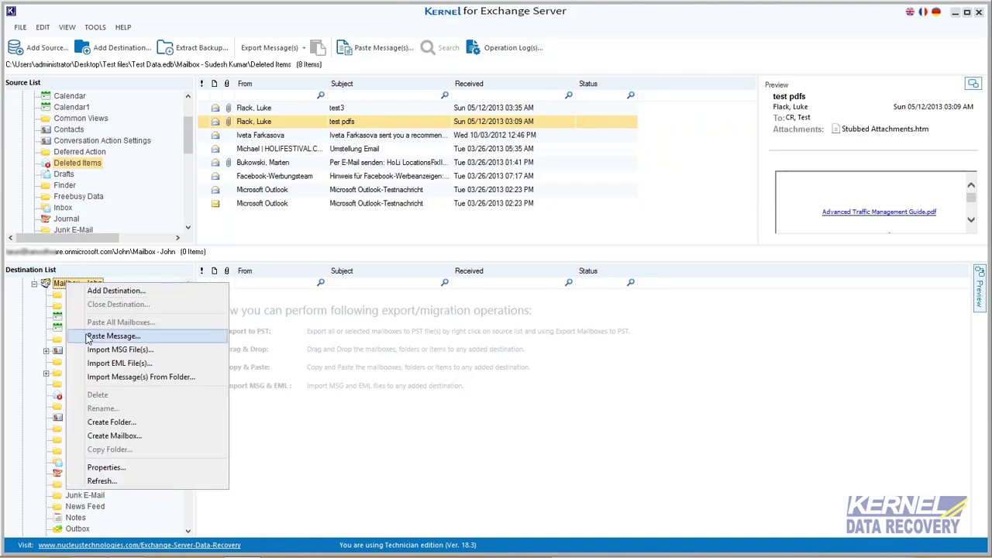
click(114, 336)
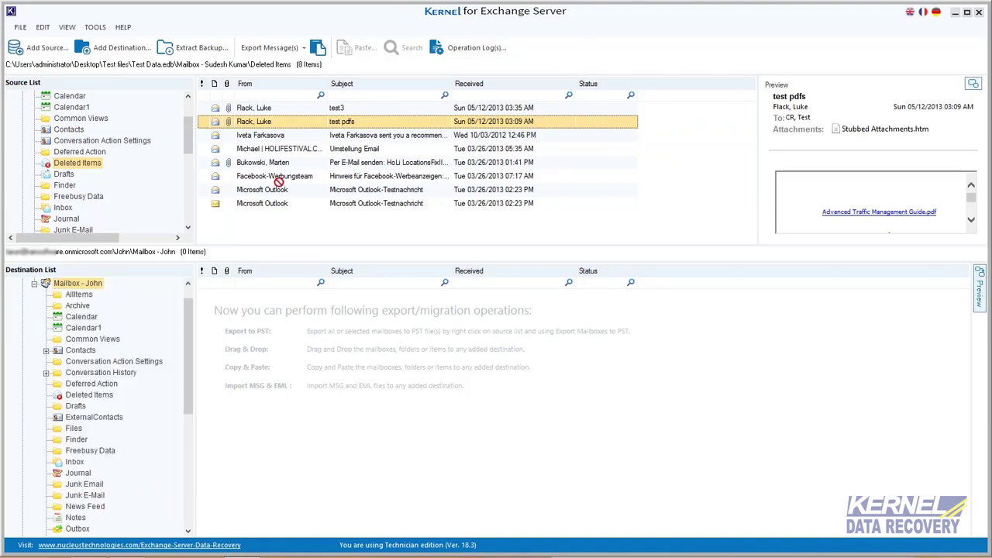
click(401, 275)
click(499, 309)
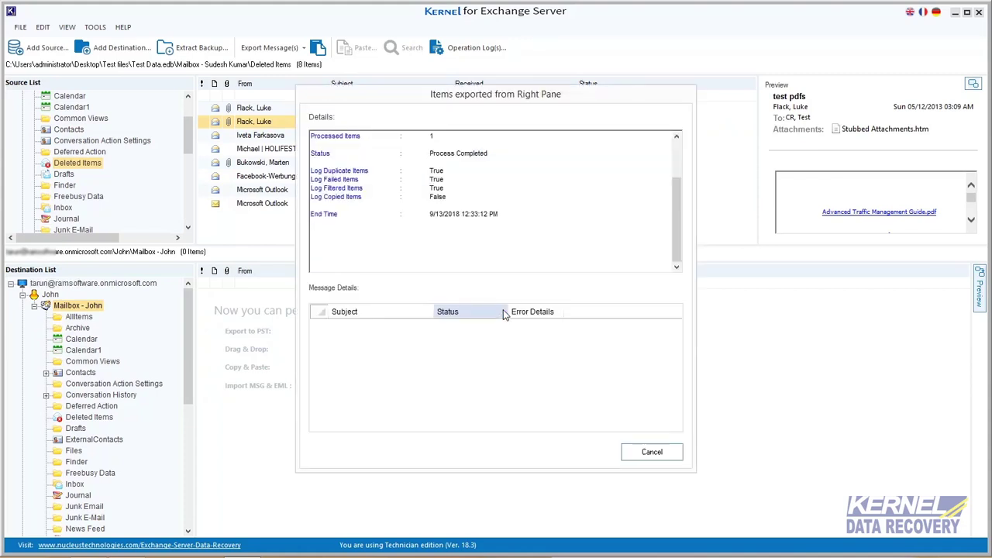
click(650, 451)
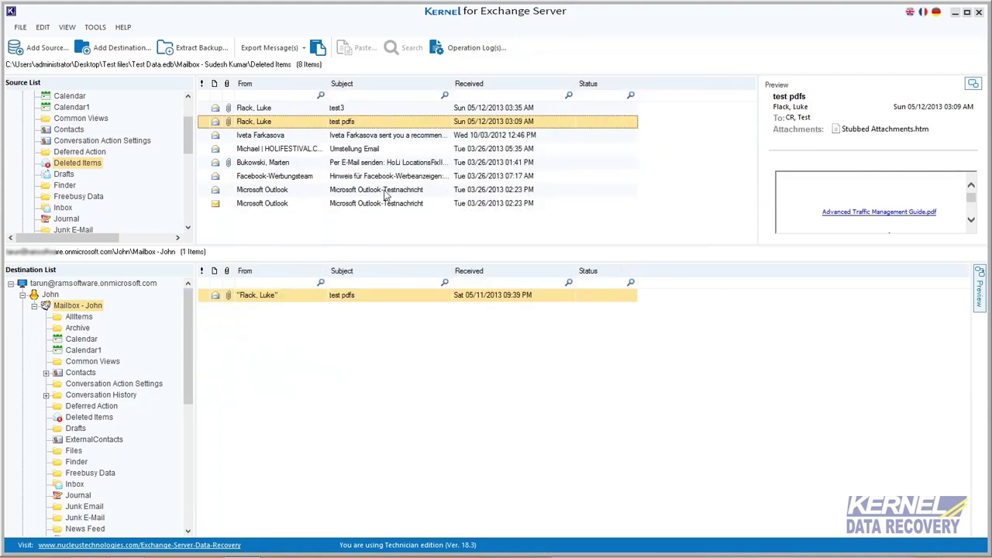